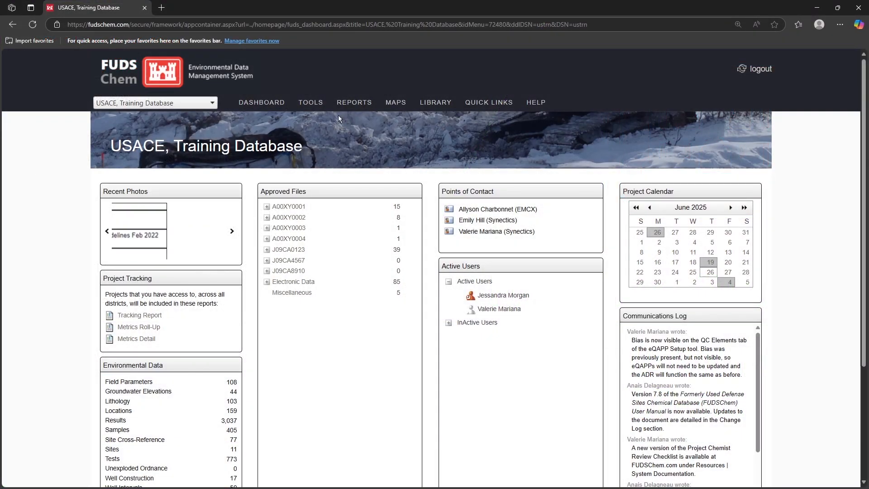
# Step: Show the TOOLS menu's list of data tools on the USACE Training Database dashboard
pyautogui.moveTo(312, 103)
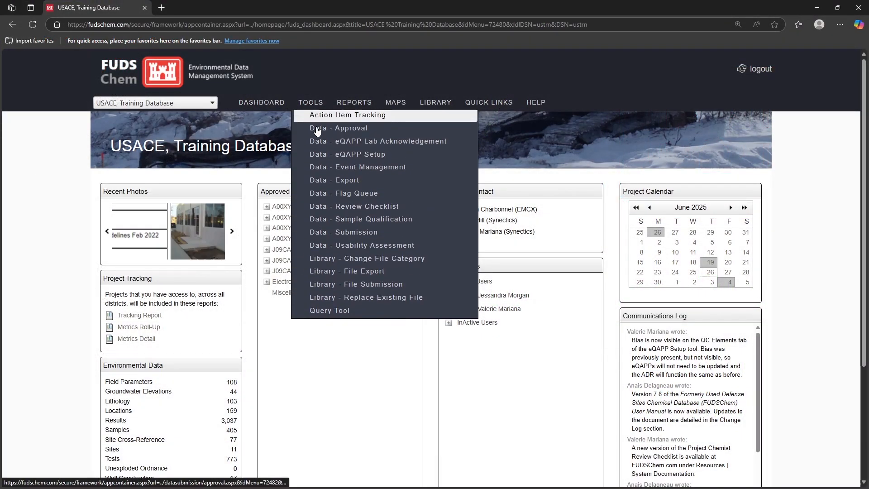
# Step: Open eQAPP Setup for project J09CA0123-01 and show its 3 sensitivity screening errors
pyautogui.click(430, 157)
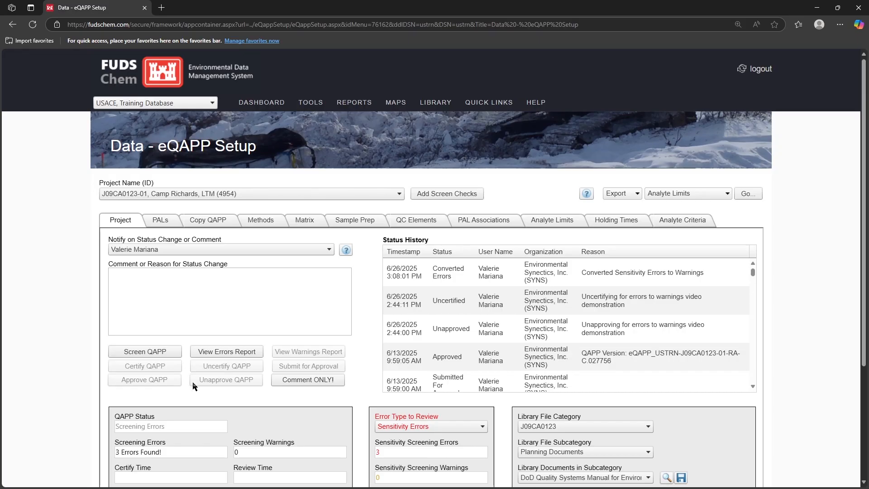
pyautogui.scroll(-3, 194, 421)
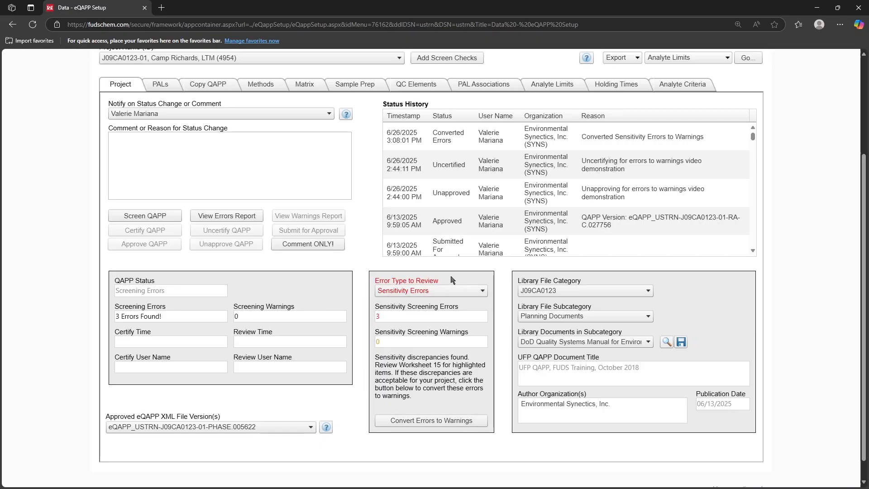
pyautogui.click(455, 291)
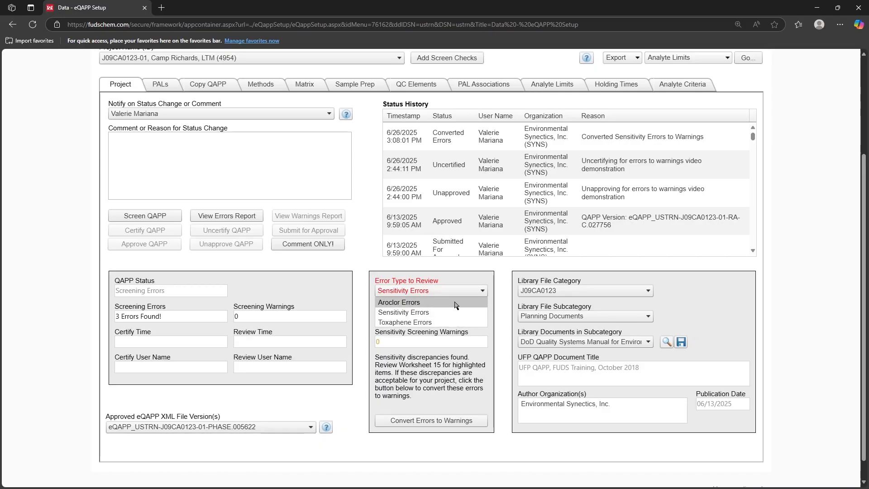
pyautogui.click(456, 302)
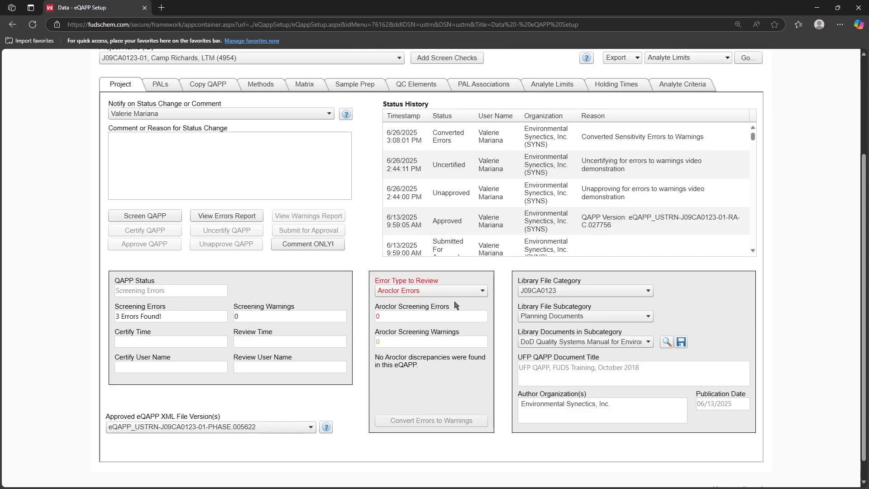
pyautogui.click(423, 291)
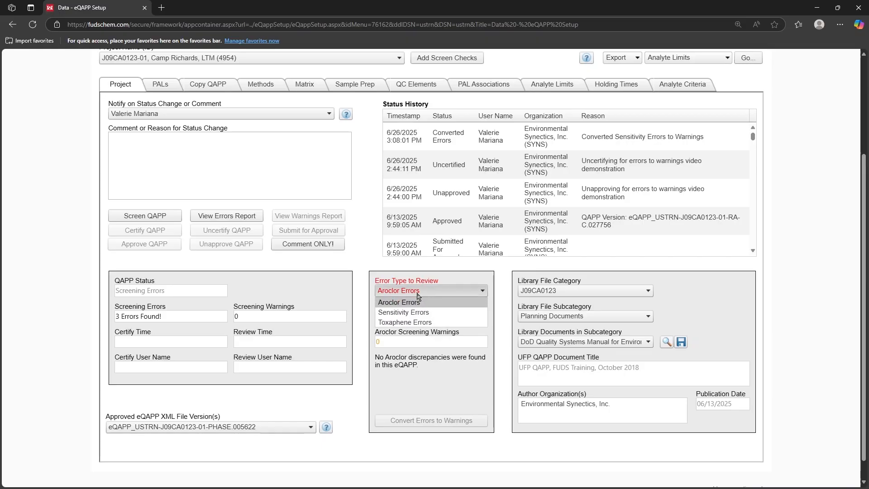
pyautogui.click(423, 313)
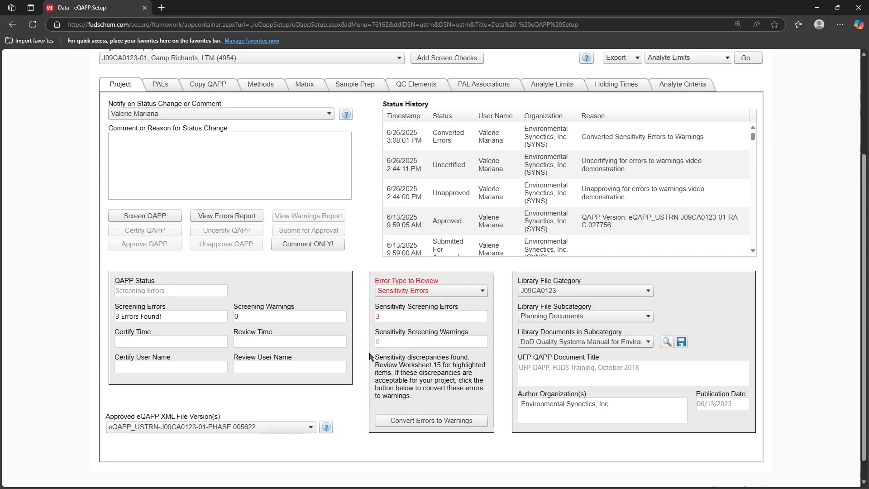
# Step: Convert the sensitivity screening errors to warnings and show the UFP QAPP Worksheets report list
pyautogui.click(477, 420)
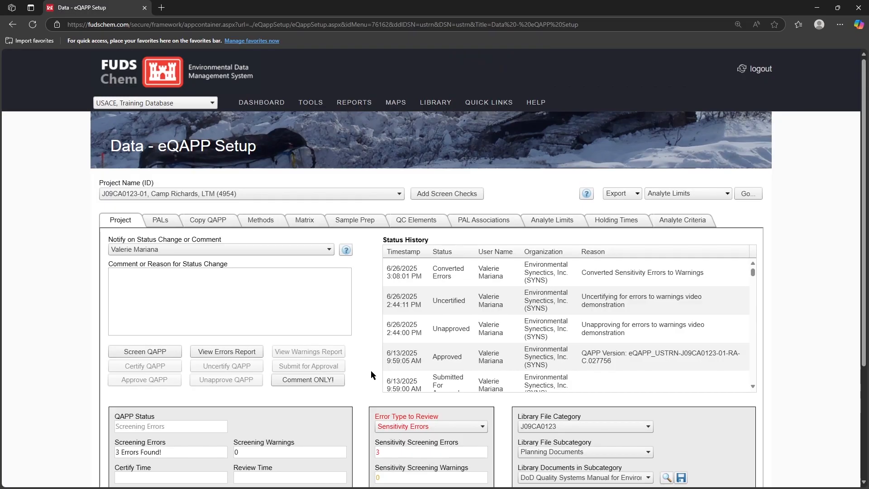
pyautogui.moveTo(350, 106)
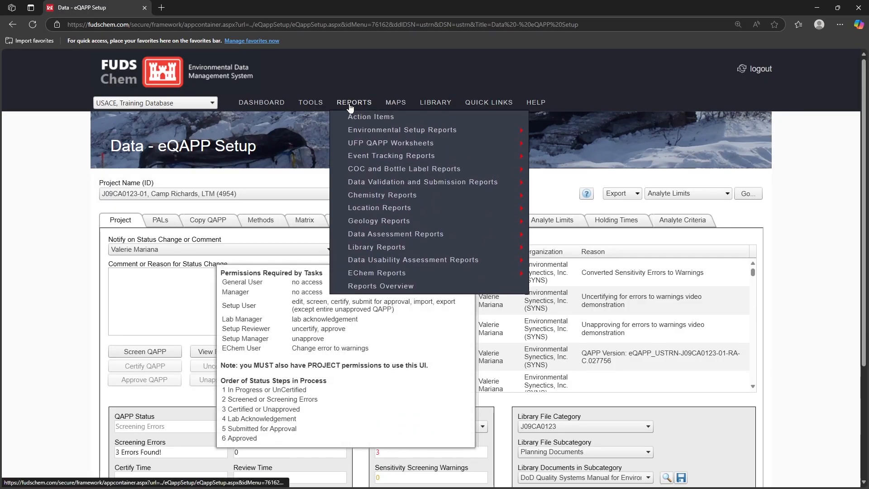
pyautogui.moveTo(358, 143)
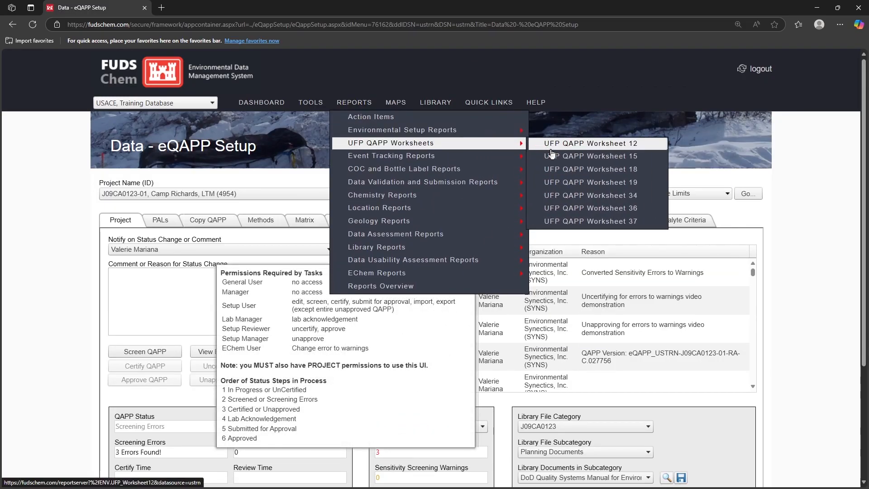
# Step: Generate UFP QAPP Worksheet 15 for J09CA0123-01 Camp Richards LTM after checking methods and matrix
pyautogui.click(647, 156)
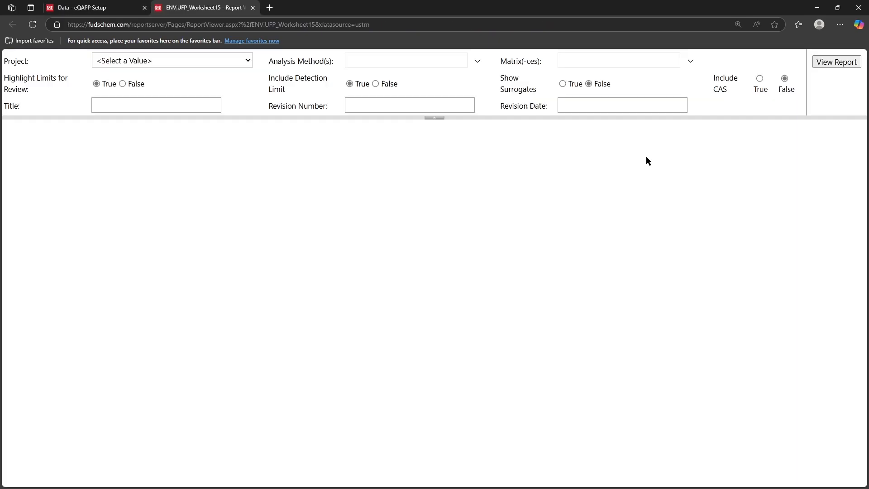
pyautogui.click(248, 66)
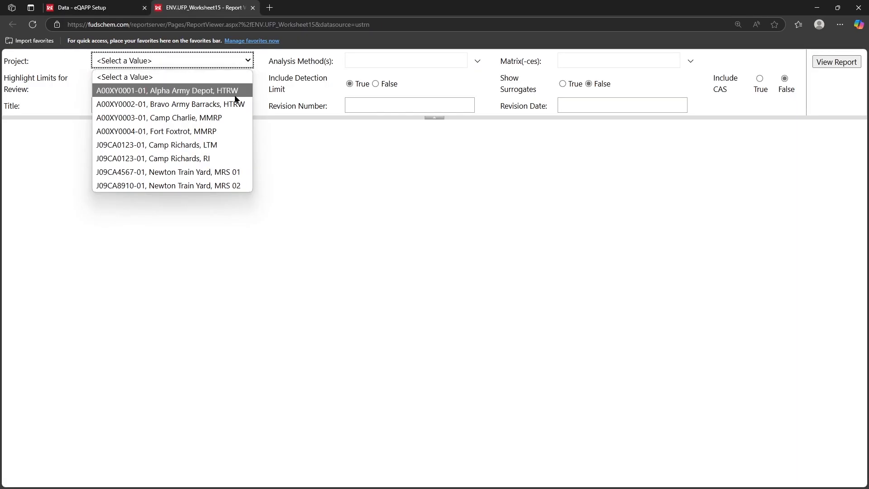
pyautogui.click(231, 140)
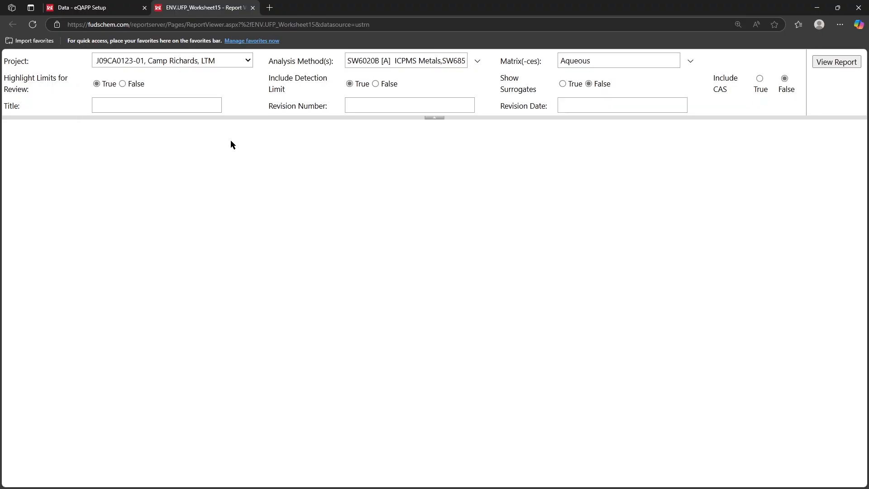
pyautogui.click(477, 61)
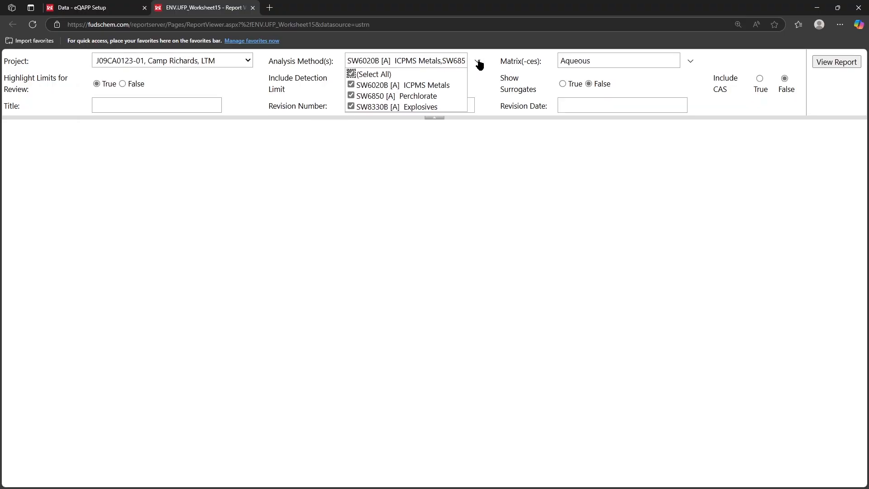
pyautogui.click(689, 63)
pyautogui.click(701, 70)
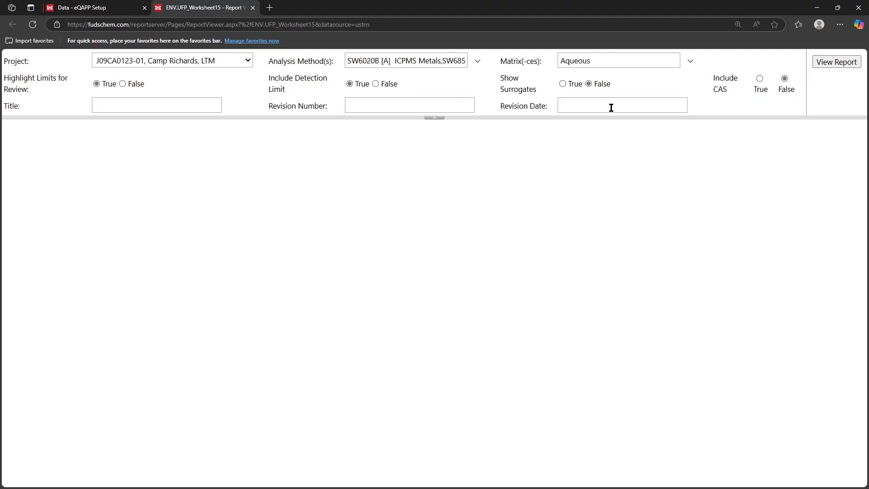
pyautogui.click(836, 64)
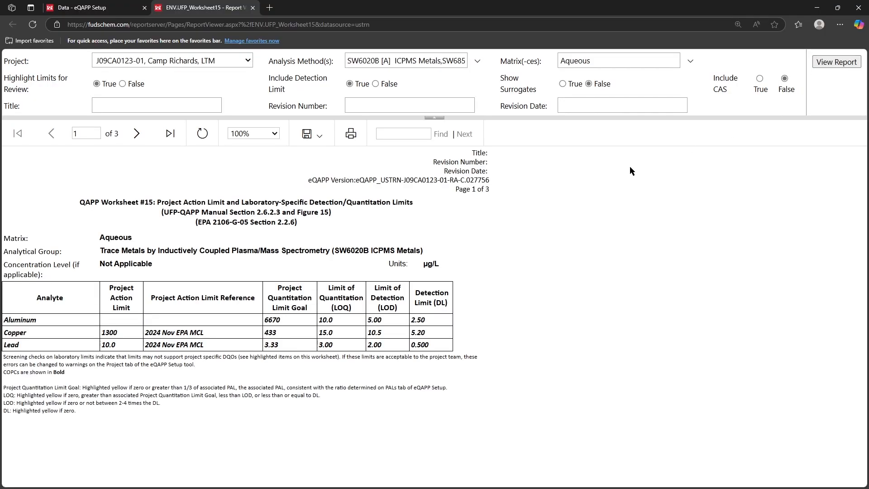
# Step: View the Worksheet 15 report at 150% and advance to page 3 of 3
pyautogui.click(253, 133)
pyautogui.click(240, 189)
pyautogui.click(136, 133)
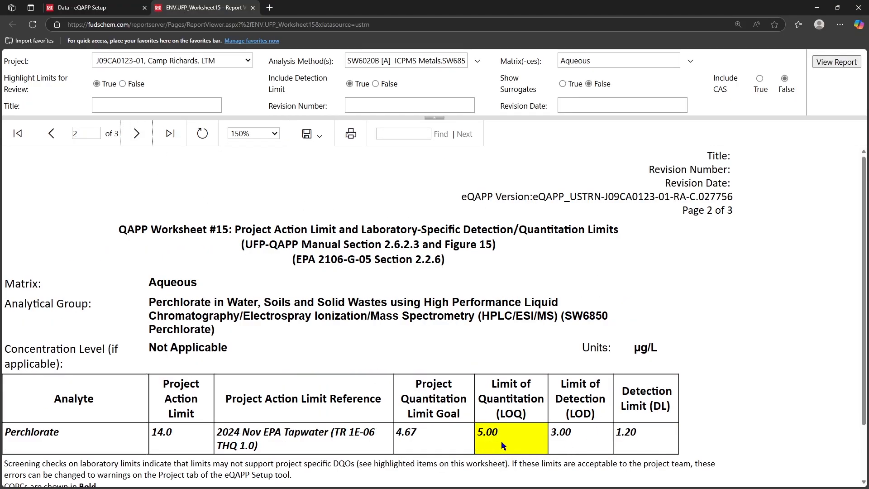
pyautogui.click(136, 133)
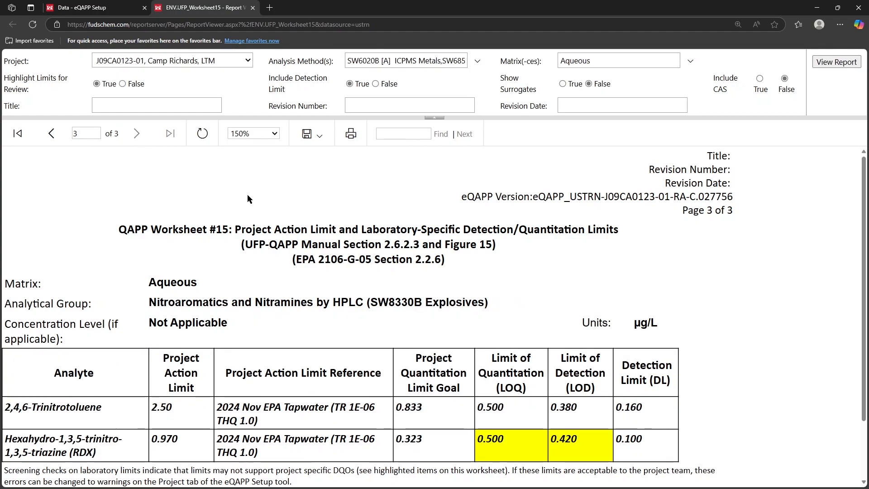
# Step: Review the highlighted explosives limits legend, then return to the eQAPP Setup page
pyautogui.scroll(-2, 559, 243)
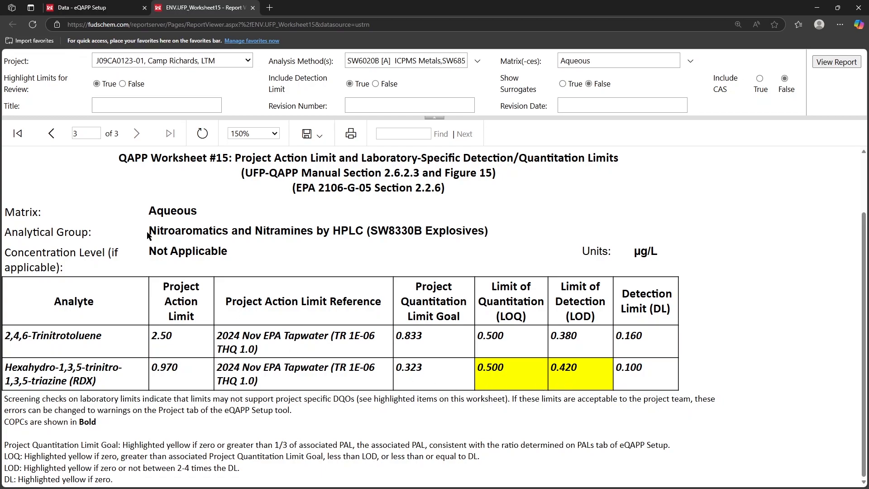
pyautogui.click(91, 9)
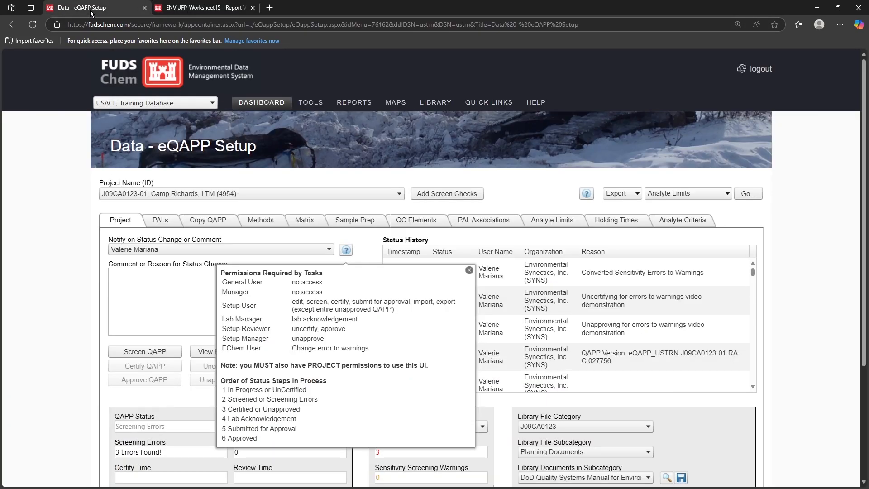
# Step: Close the permissions help, then view and close the Approved eQAPP XML File Version(s) help
pyautogui.click(469, 270)
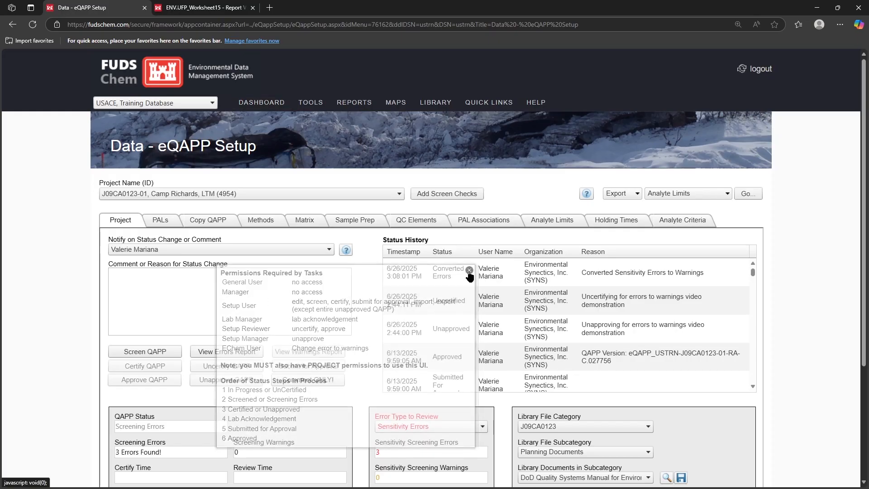
pyautogui.scroll(-3, 371, 272)
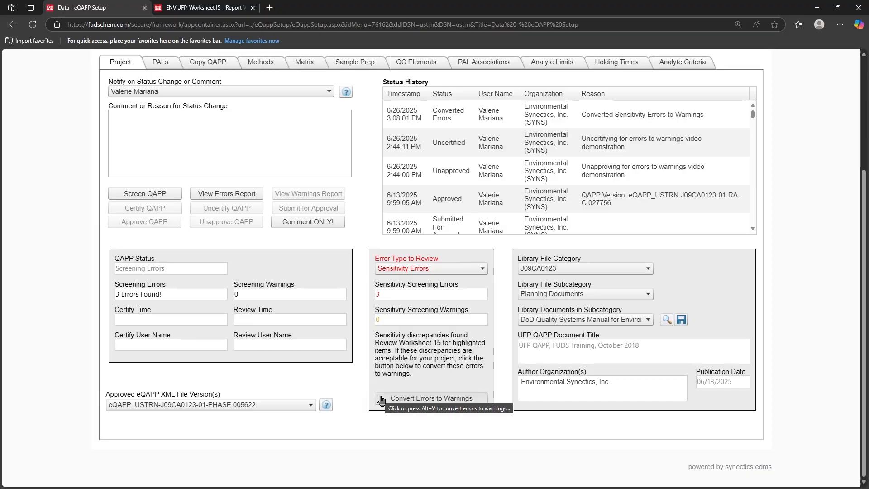
pyautogui.click(326, 405)
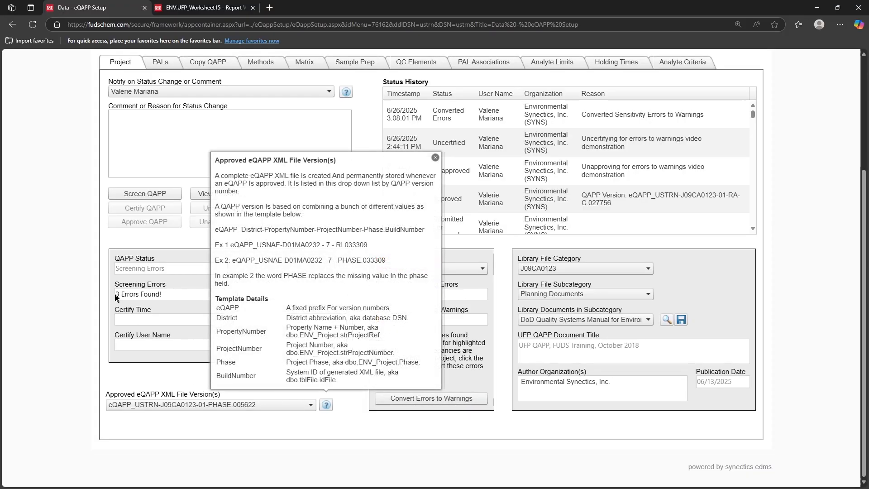
pyautogui.click(435, 158)
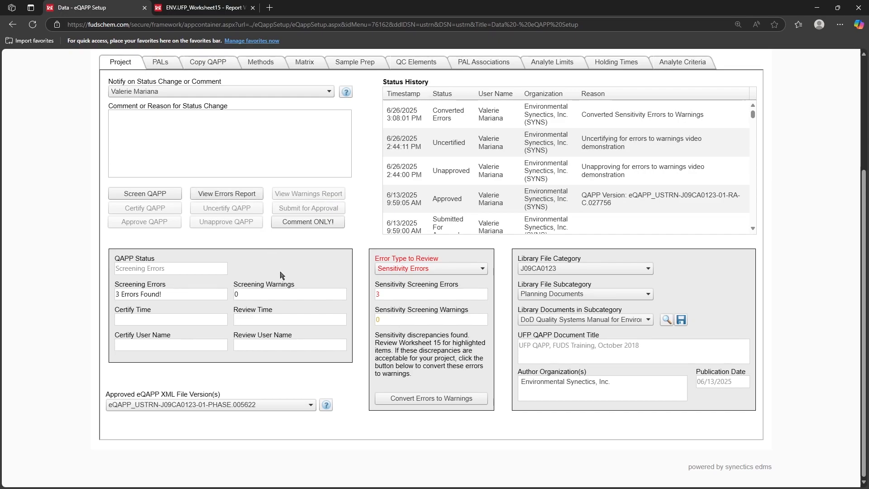
# Step: Convert the 3 sensitivity errors to warnings, confirming both prompts, so status reads Converted Errors
pyautogui.click(473, 402)
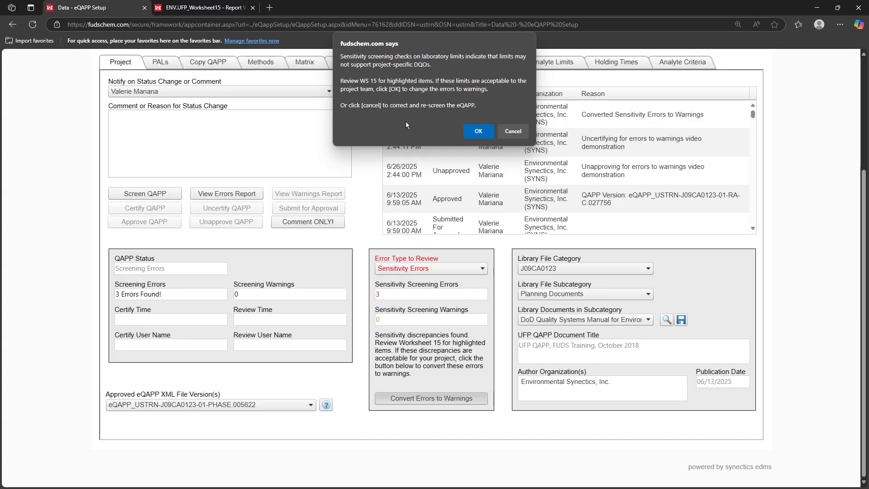
pyautogui.click(478, 132)
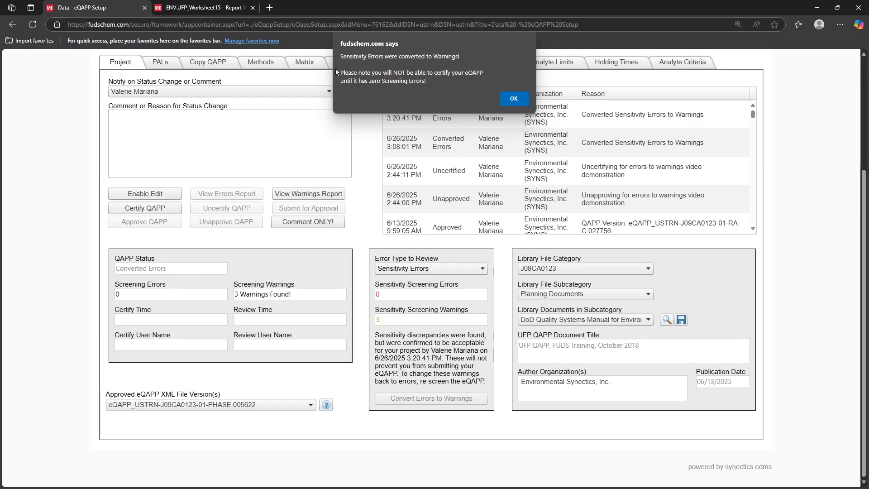
pyautogui.click(512, 103)
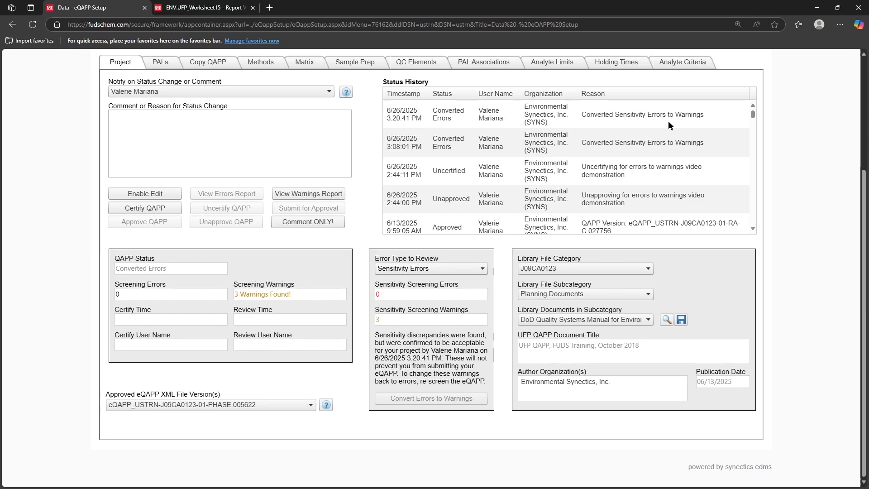
pyautogui.scroll(4, 363, 213)
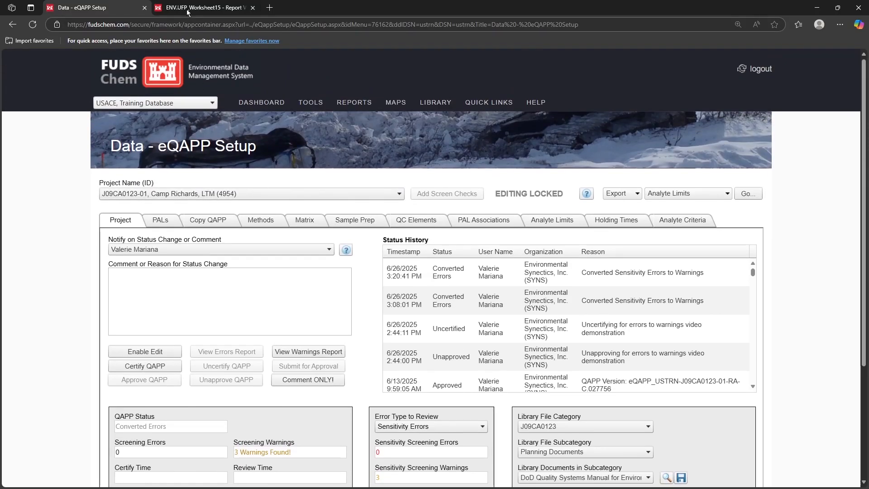
# Step: Refresh the Worksheet 15 report to reflect the errors converted to warnings
pyautogui.click(188, 9)
pyautogui.click(198, 136)
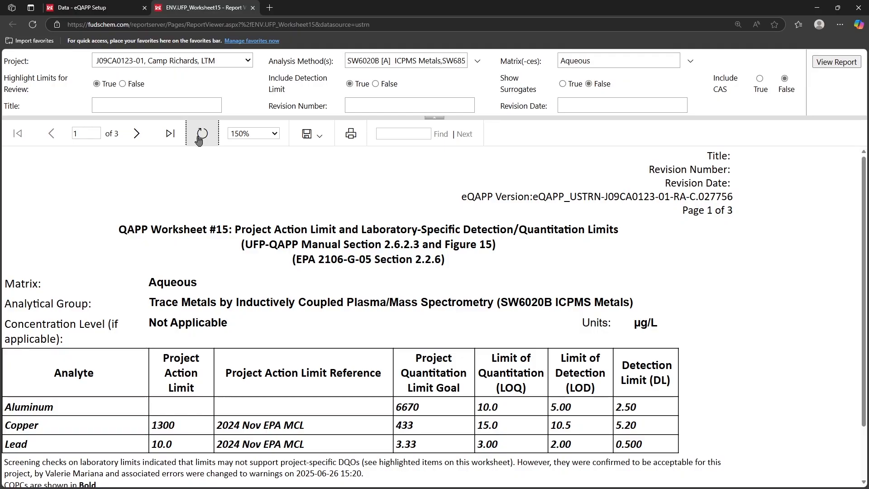
pyautogui.scroll(-2, 211, 164)
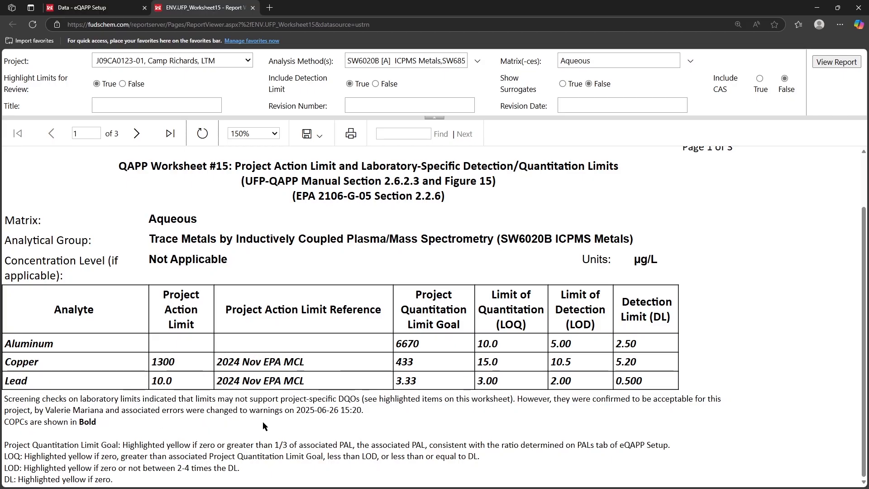
# Step: Rerun Worksheet 15 with Highlight Limits for Review set to False
pyautogui.click(141, 86)
pyautogui.click(831, 63)
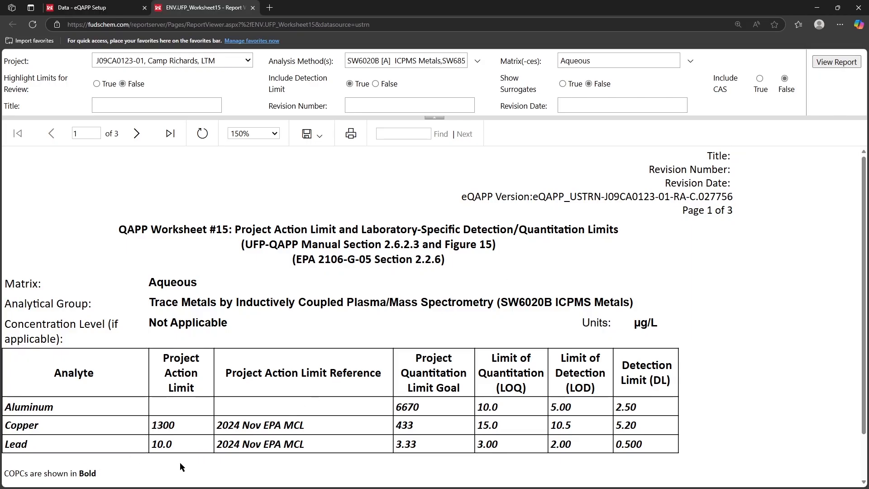
pyautogui.scroll(-1, 180, 462)
pyautogui.scroll(1, 181, 467)
# Step: Certify the Camp Richards eQAPP from the eQAPP Setup Project tab
pyautogui.click(97, 8)
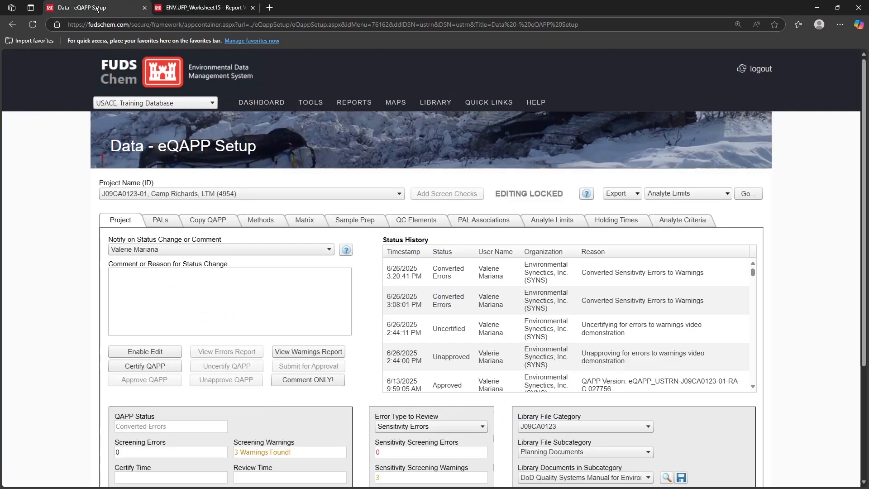
pyautogui.click(164, 367)
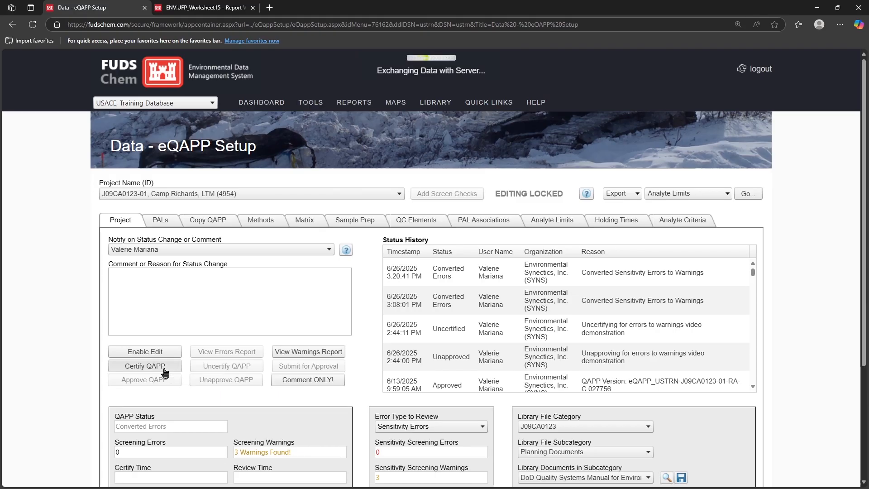